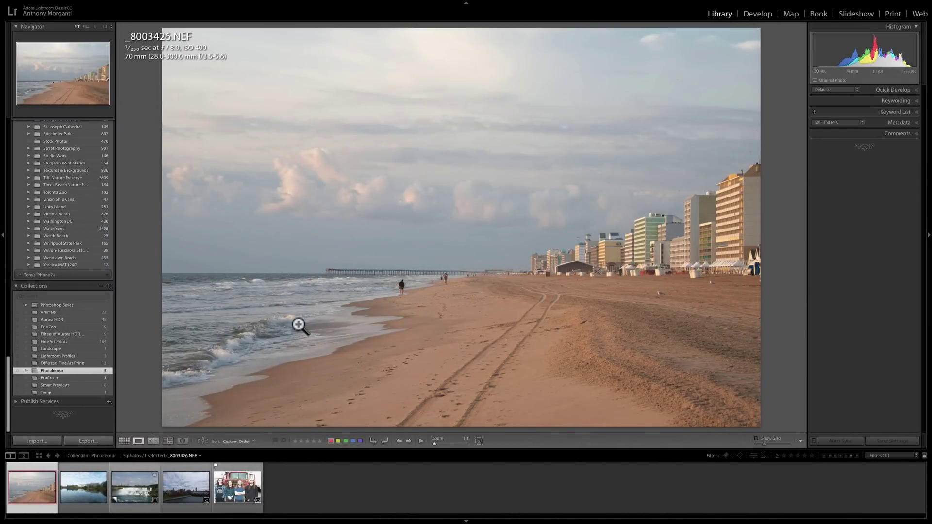
{"action": "key", "text": "Right"}
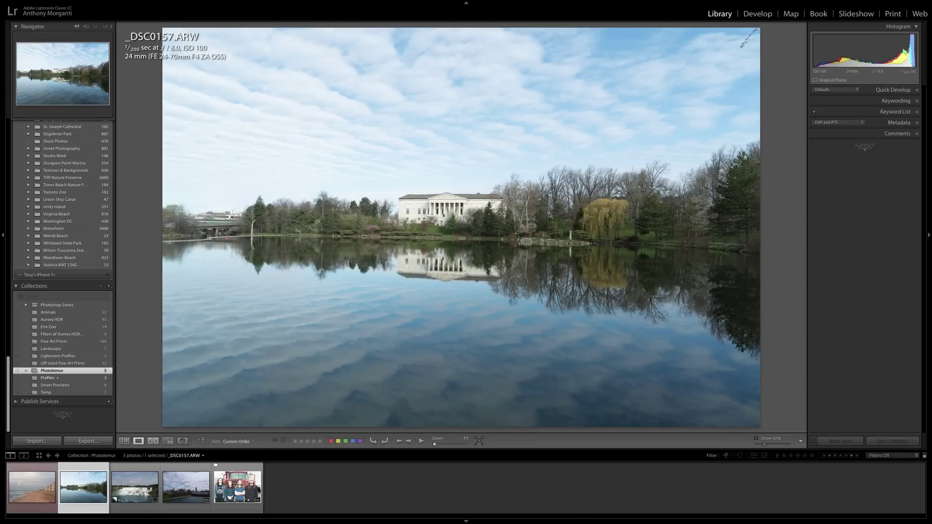
{"action": "key", "text": "Left"}
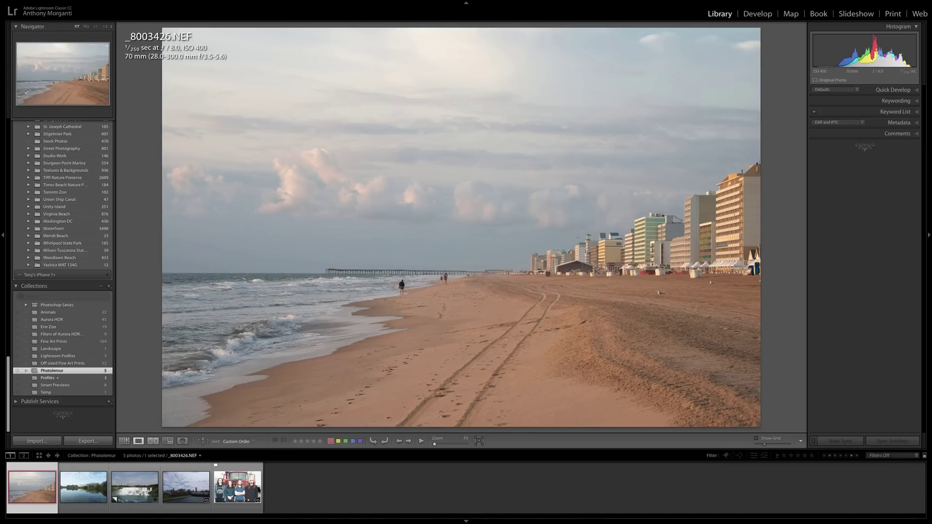
{"action": "key", "text": "Right"}
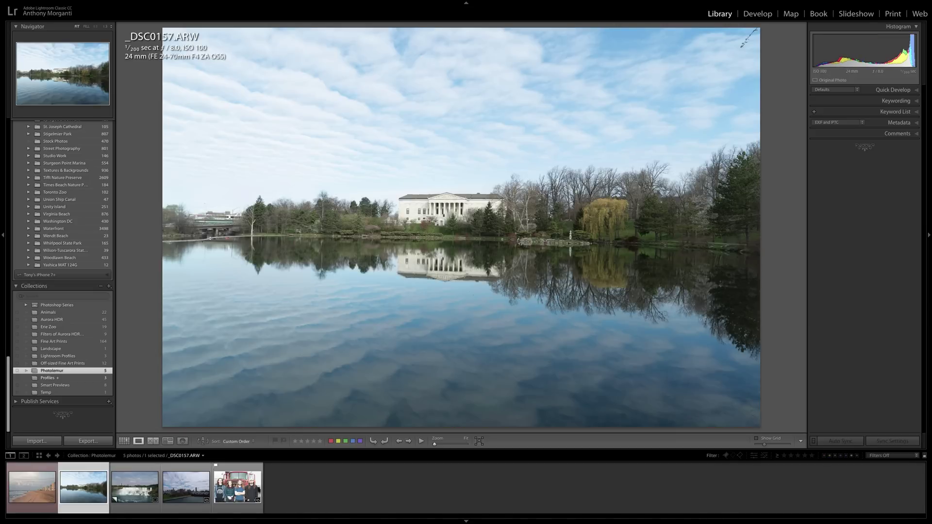
{"action": "key", "text": "Right"}
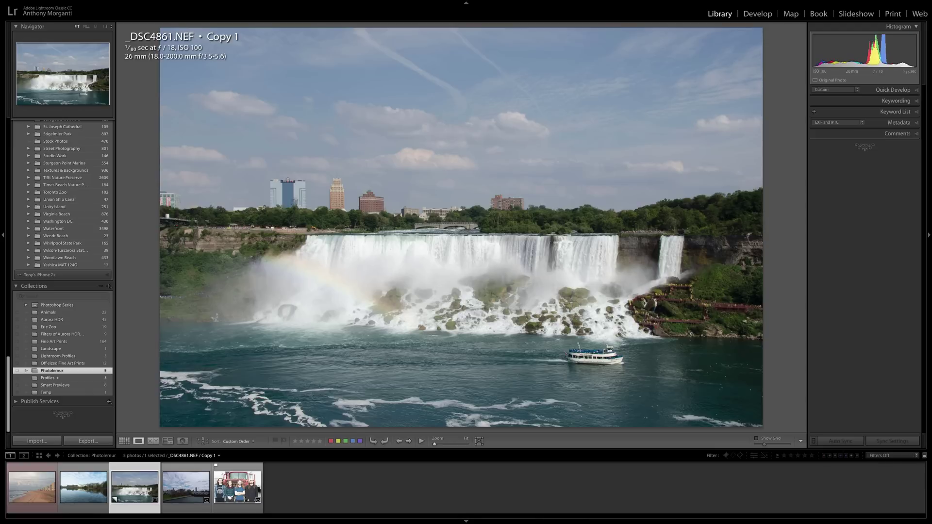
{"action": "key", "text": "Right"}
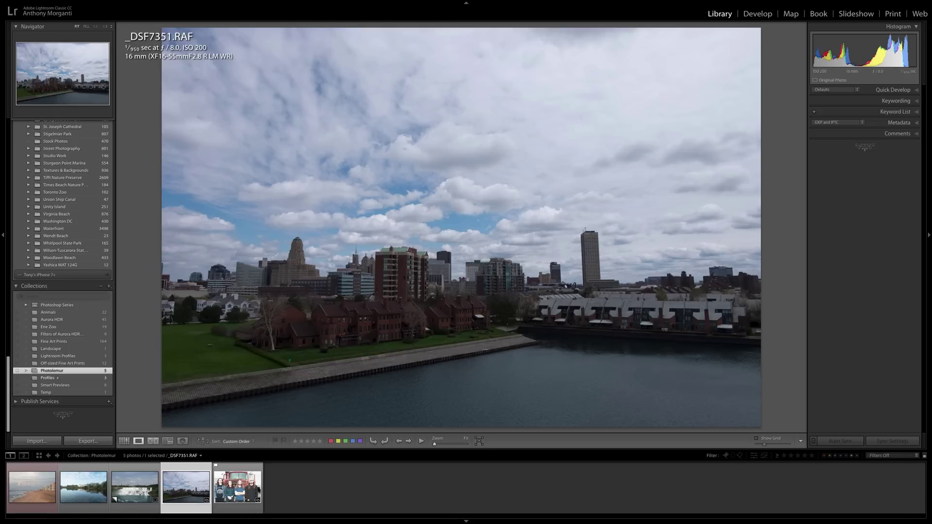
{"action": "key", "text": "Right"}
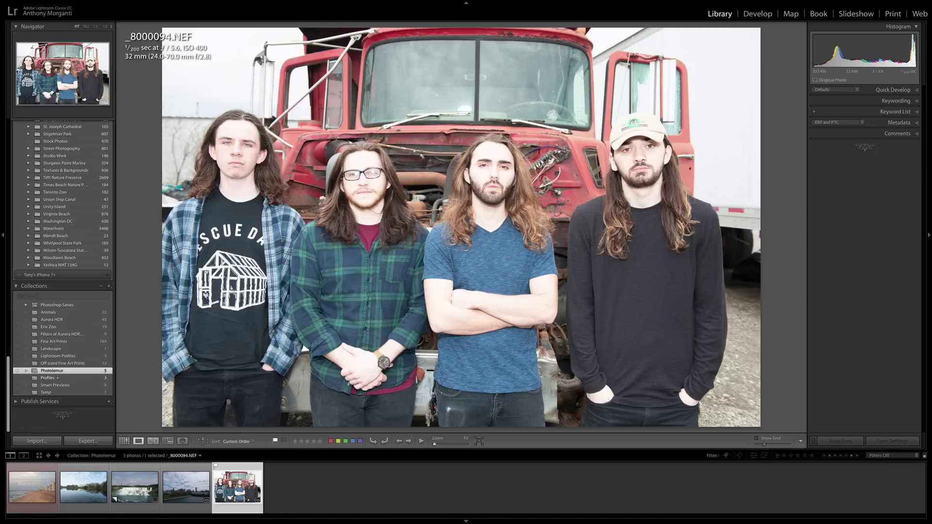
{"action": "key", "text": "Left"}
{"action": "key", "text": "Left"}
{"action": "key", "text": "Left"}
{"action": "key", "text": "Left"}
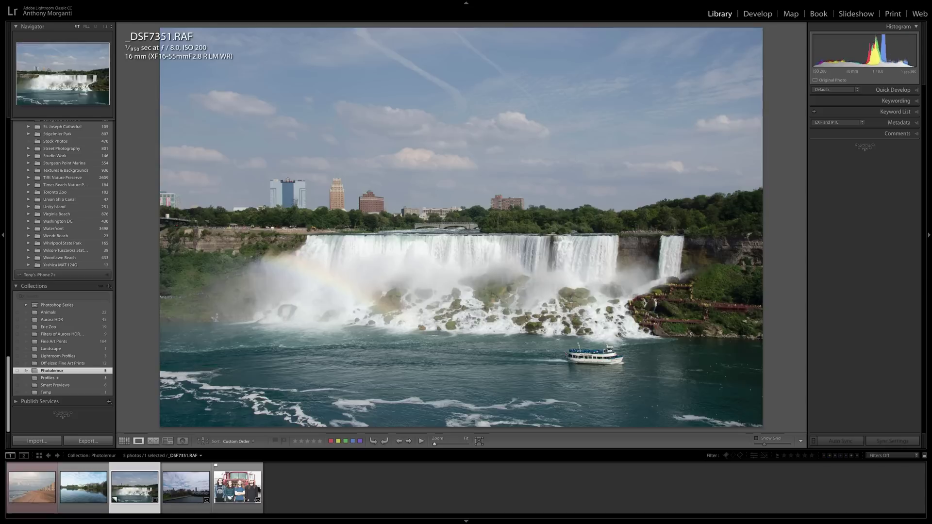
{"action": "key", "text": "Right"}
{"action": "key", "text": "Right"}
{"action": "key", "text": "Right"}
{"action": "key", "text": "Right"}
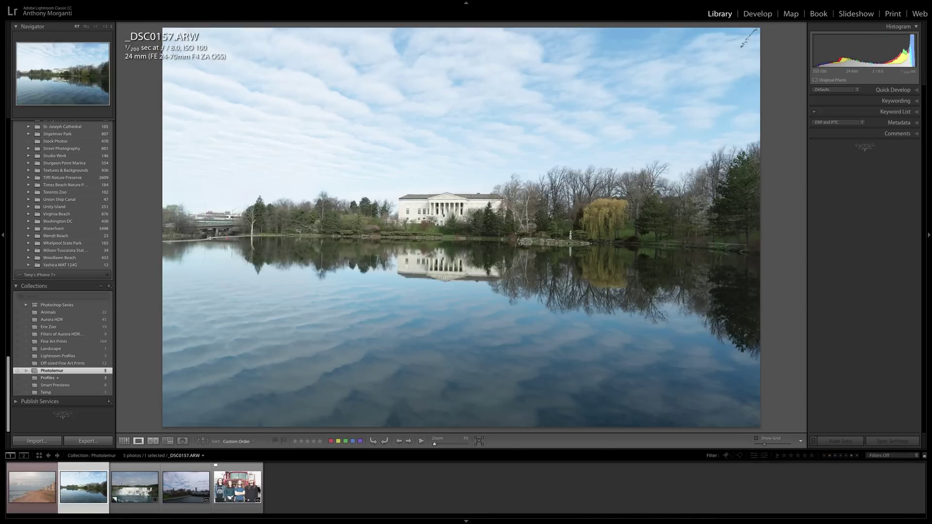
{"action": "key", "text": "Left"}
{"action": "key", "text": "Left"}
{"action": "key", "text": "Left"}
{"action": "key", "text": "Left"}
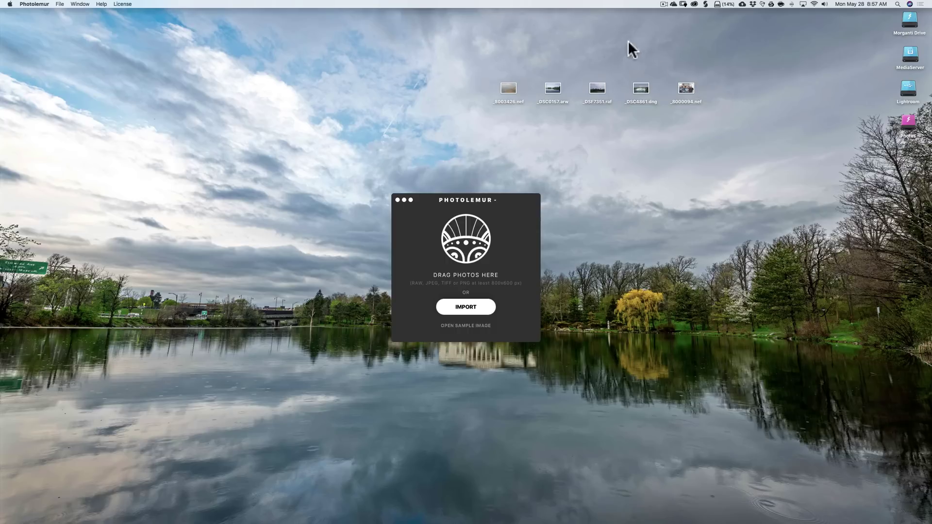
Drop the raw beach photo _8003426.nef onto Photolemur for automatic enhancement
{"action": "left_click_drag", "start_coordinate": [505, 90], "coordinate": [464, 249]}
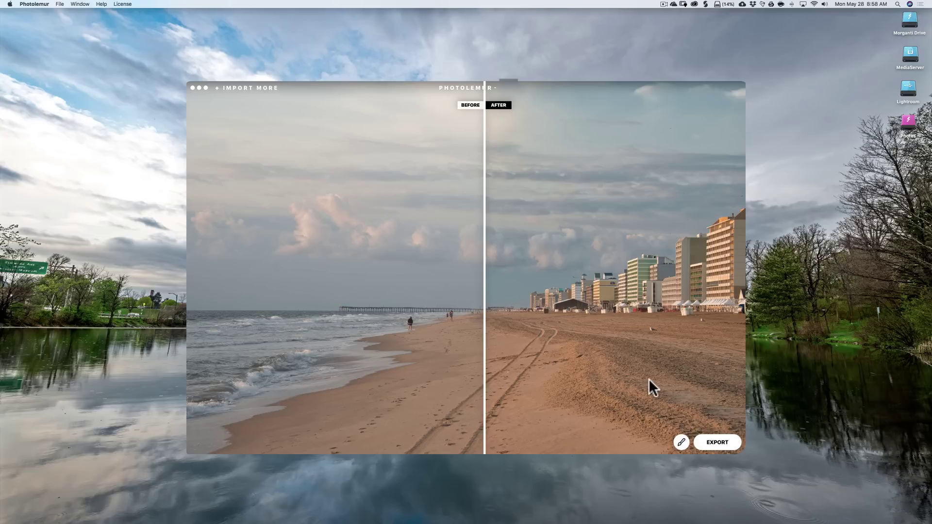
Show the export destinations (Disk, Flickr, Email, Facebook, Twitter, Snapheal) for the beach photo
{"action": "left_click", "coordinate": [717, 442]}
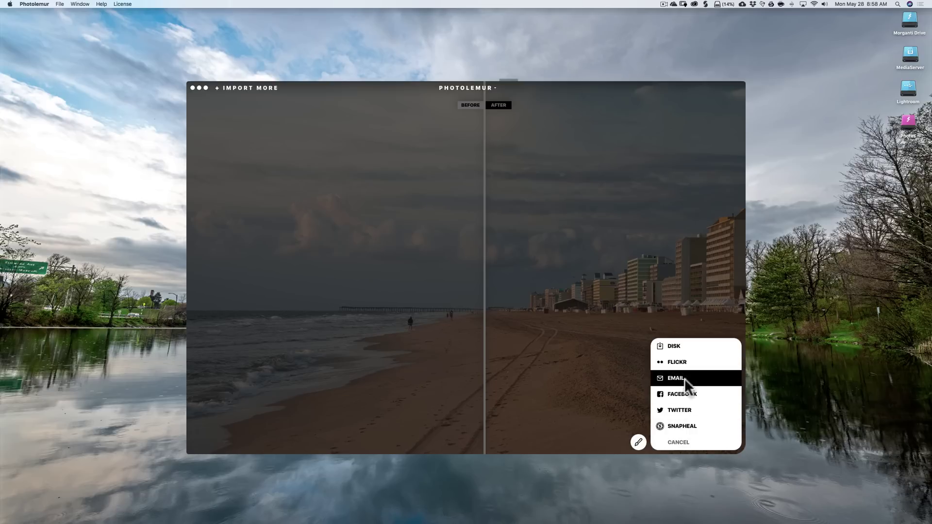
Export to Disk, bringing up the save dialog for _8003426.jpeg on the Desktop
{"action": "left_click", "coordinate": [677, 346]}
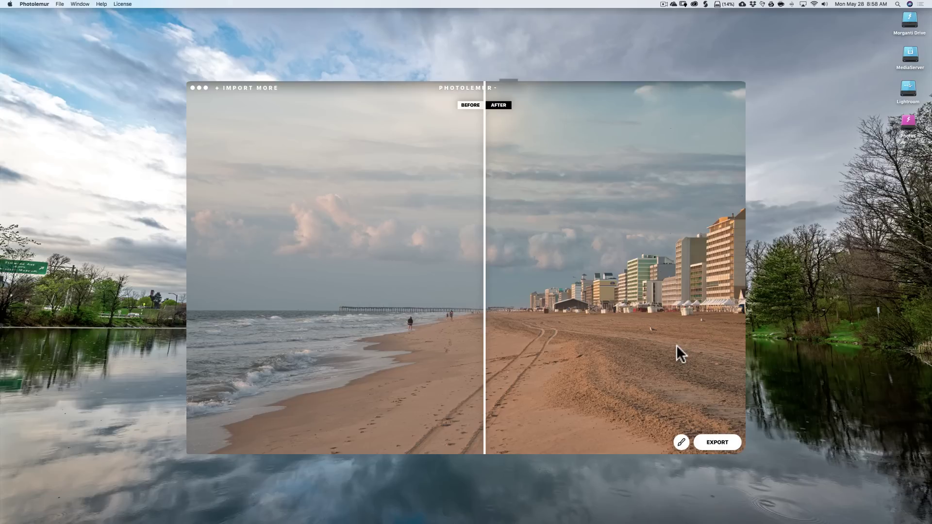
{"action": "key", "text": "super+s"}
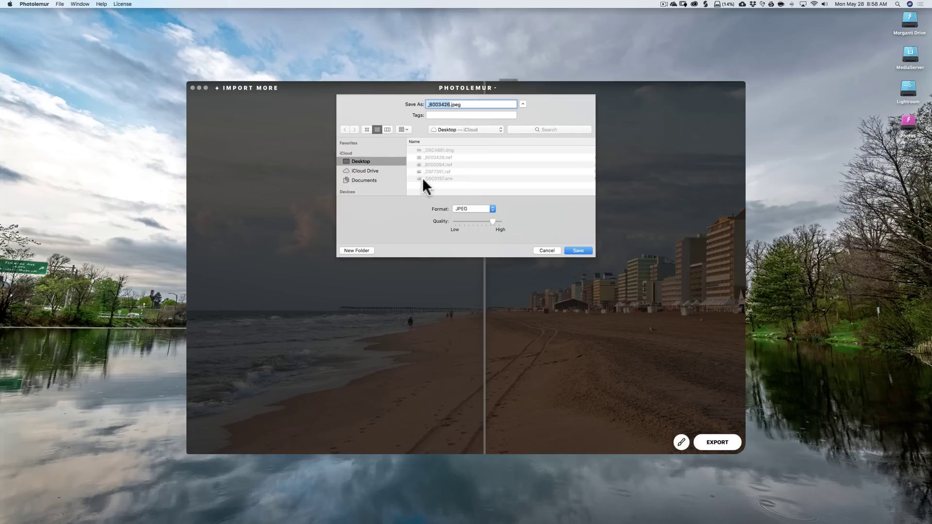
Look through the Format options and keep JPEG for _8003426.jpeg
{"action": "left_click", "coordinate": [491, 208]}
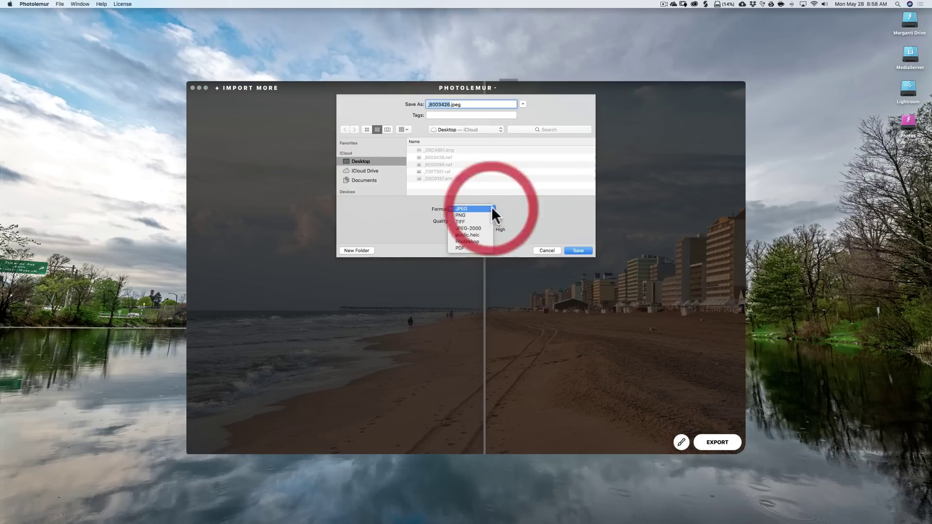
{"action": "left_click", "coordinate": [493, 208]}
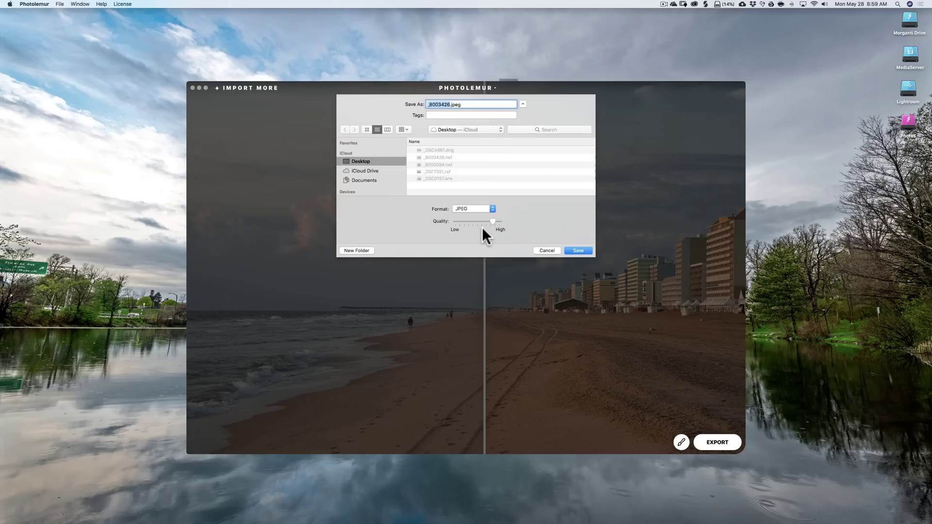
Cancel the save dialog, start over, and load the raw lake photo _DSC0157.arw
{"action": "left_click", "coordinate": [546, 250]}
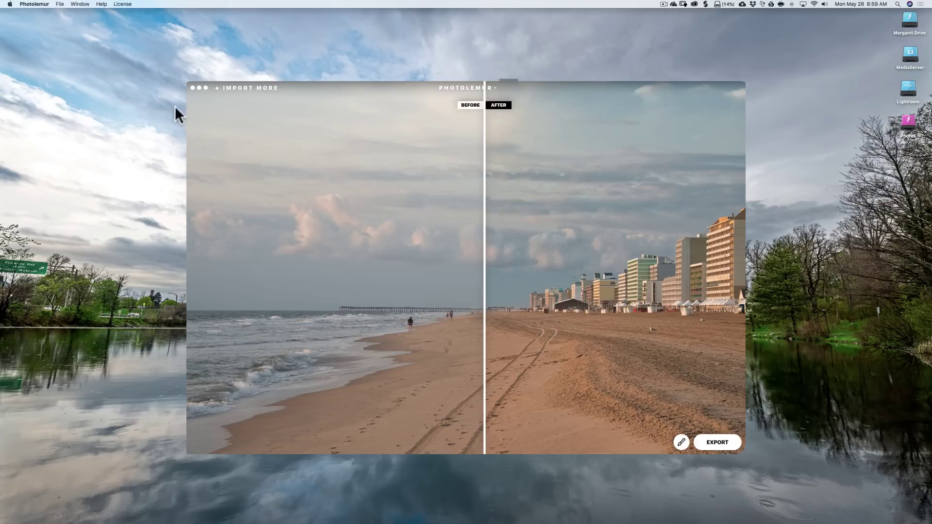
{"action": "left_click", "coordinate": [193, 87]}
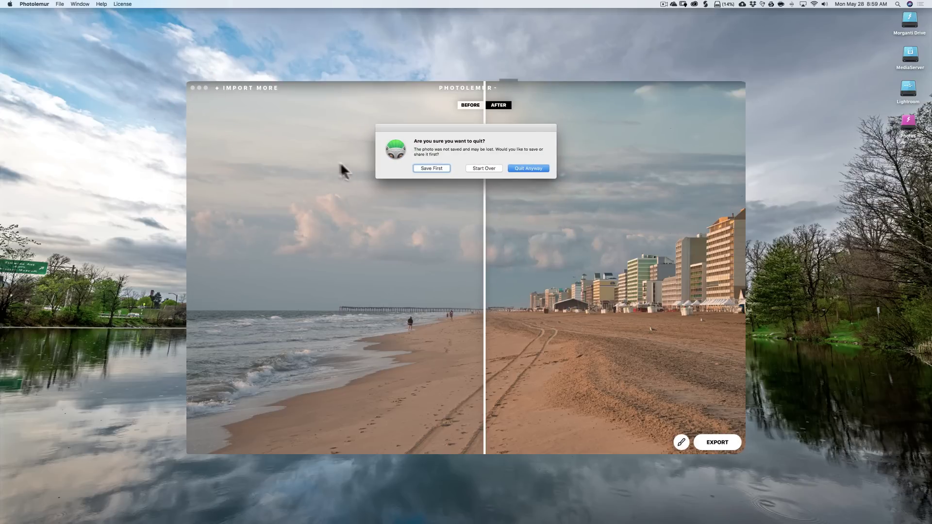
{"action": "left_click", "coordinate": [479, 168]}
{"action": "left_click_drag", "start_coordinate": [551, 87], "coordinate": [474, 235]}
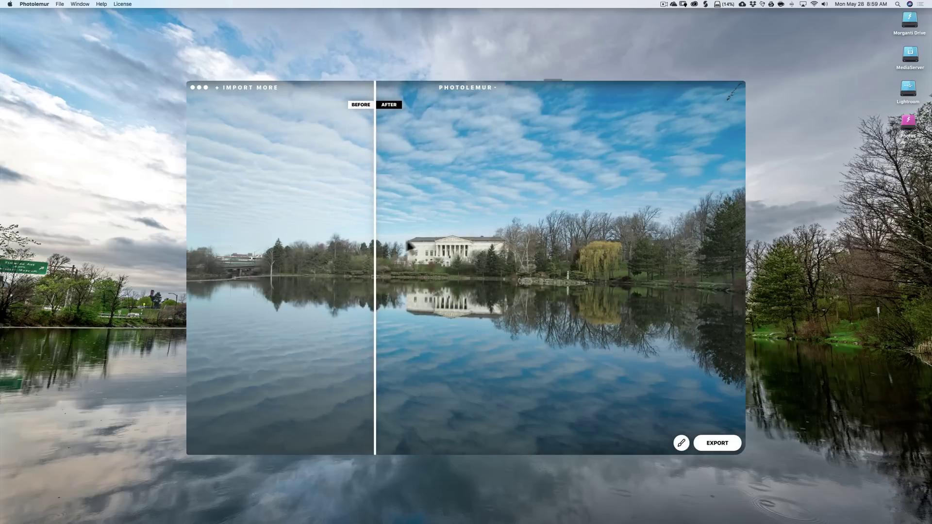
Move the split across the lake photo and raise the Boost strength to maximum
{"action": "left_click_drag", "start_coordinate": [376, 253], "coordinate": [269, 219]}
{"action": "left_click", "coordinate": [692, 255]}
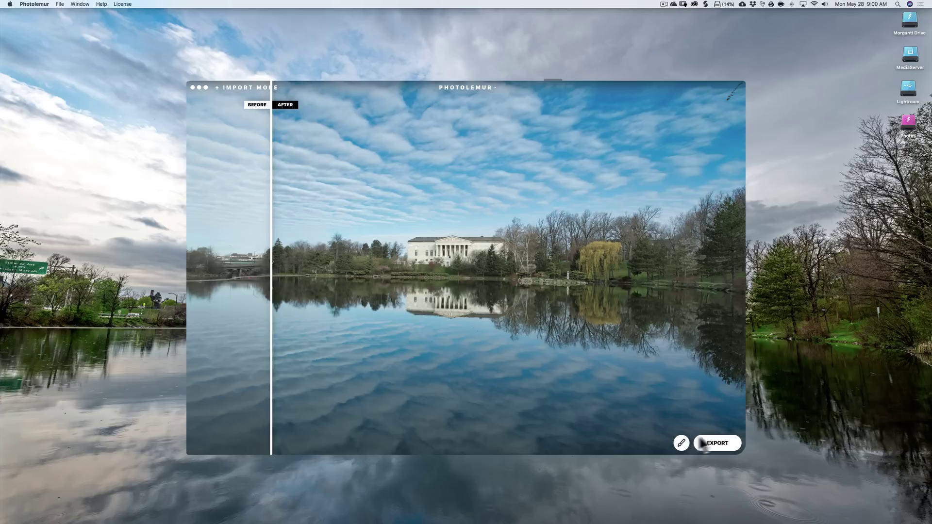
{"action": "left_click", "coordinate": [681, 441]}
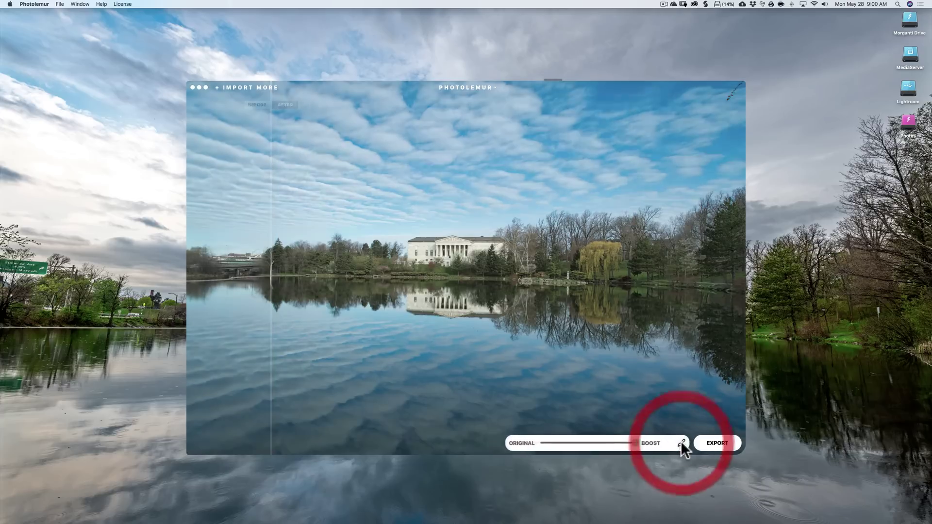
{"action": "left_click_drag", "start_coordinate": [652, 442], "coordinate": [554, 441]}
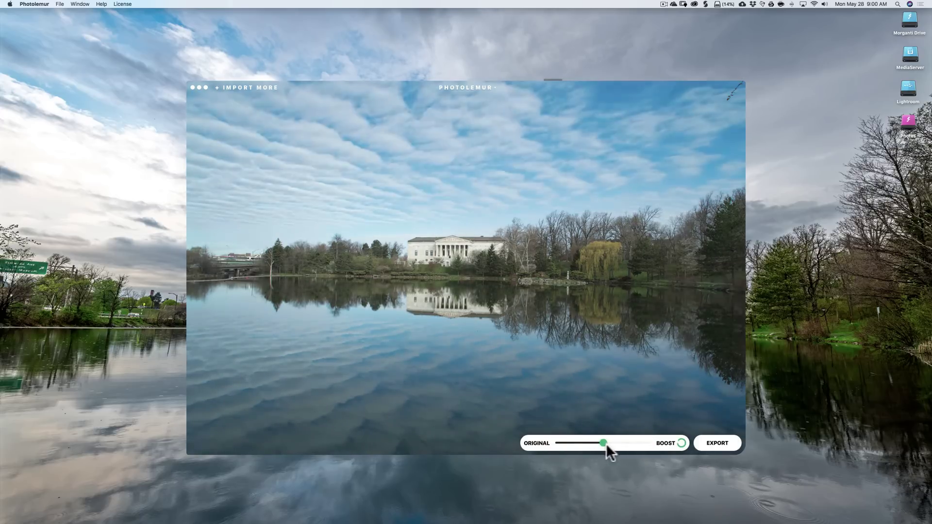
{"action": "left_click_drag", "start_coordinate": [607, 444], "coordinate": [653, 445]}
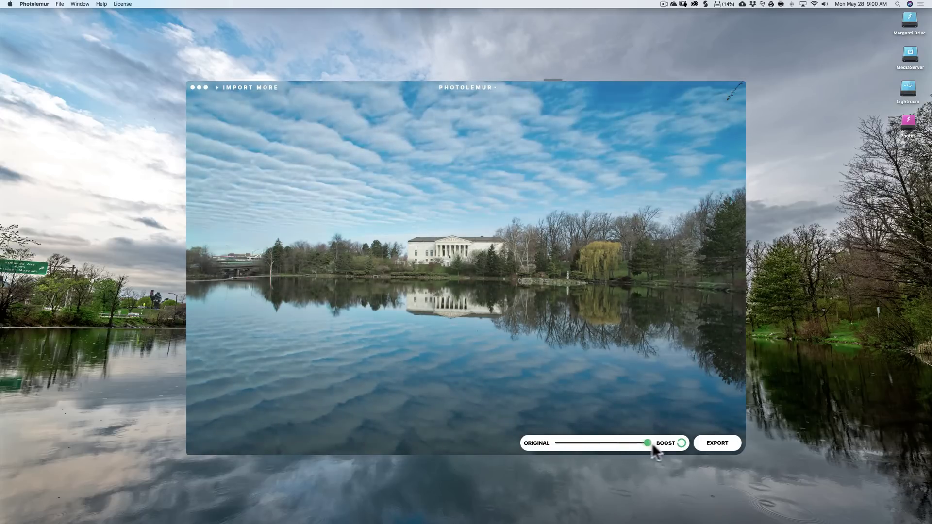
{"action": "left_click", "coordinate": [682, 442]}
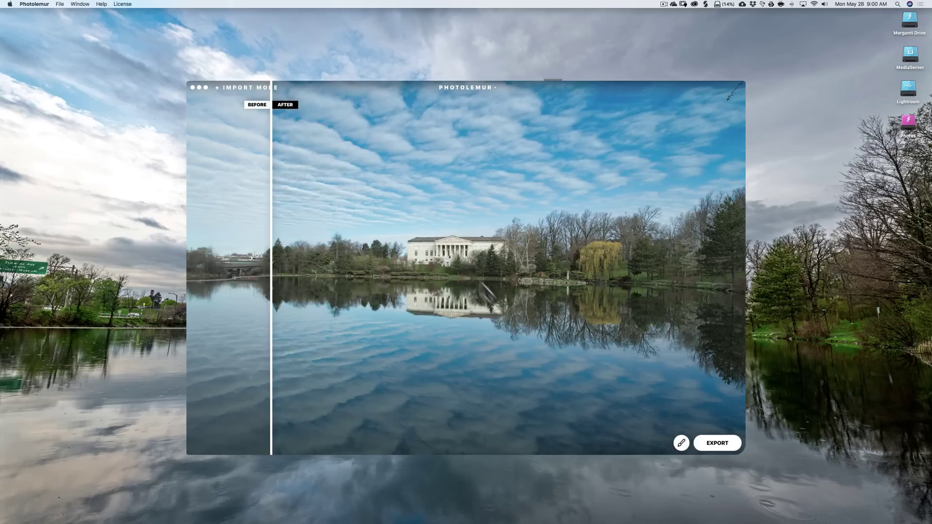
Discard the lake photo, start over, import the city .raf file, and move the divider
{"action": "left_click", "coordinate": [192, 87]}
{"action": "left_click", "coordinate": [475, 168]}
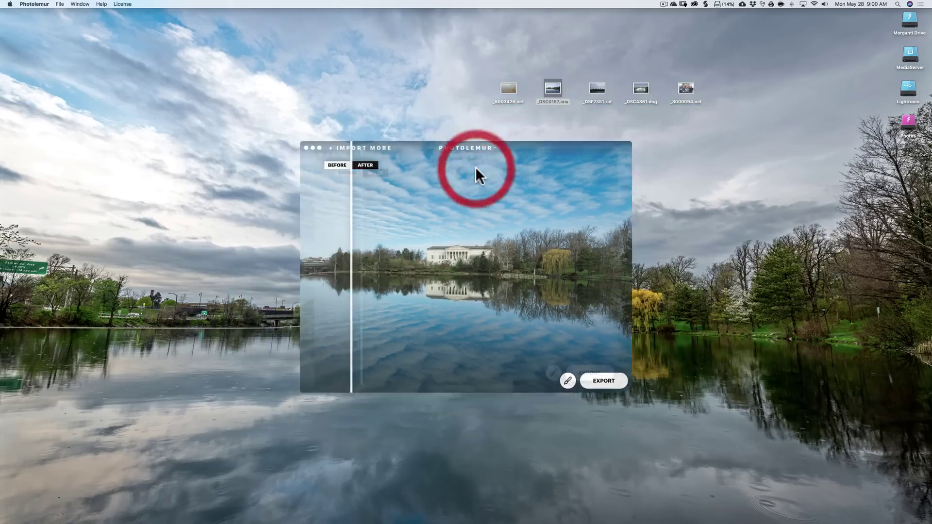
{"action": "left_click", "coordinate": [597, 87]}
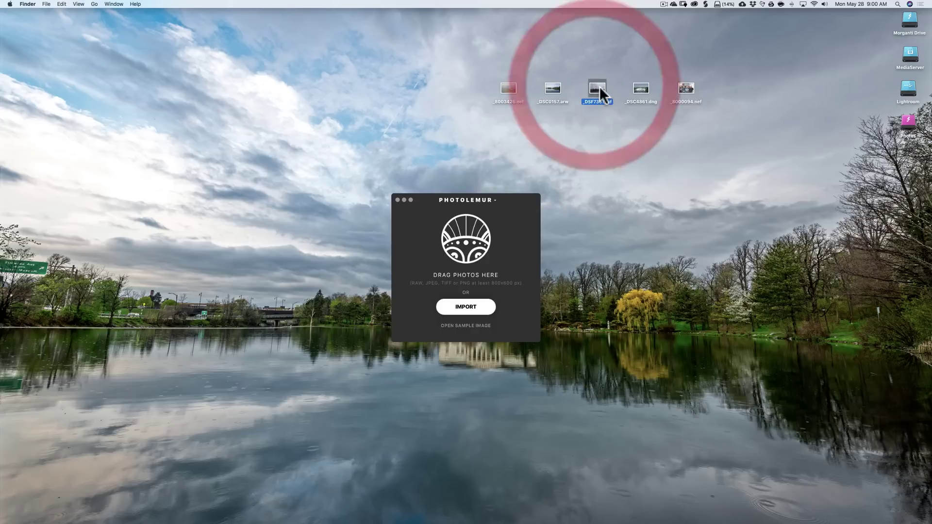
{"action": "left_click_drag", "start_coordinate": [597, 87], "coordinate": [464, 257]}
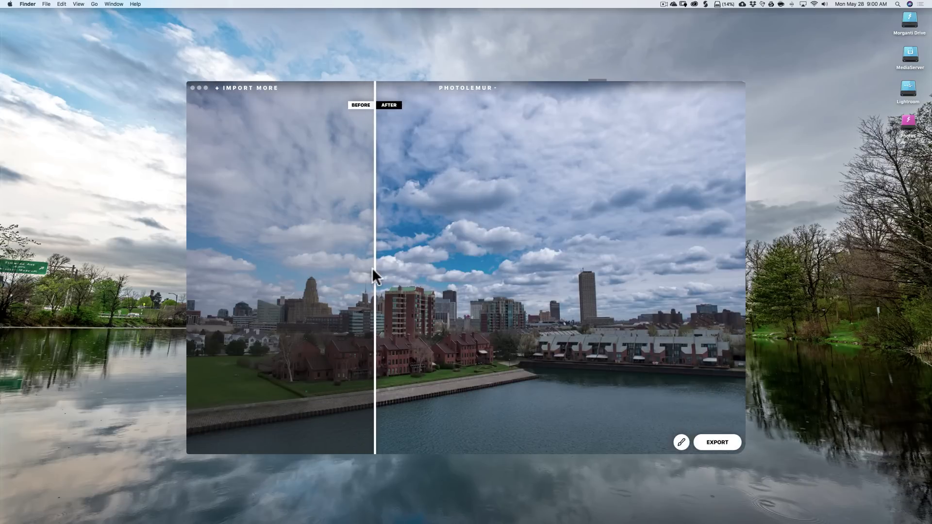
{"action": "left_click_drag", "start_coordinate": [374, 270], "coordinate": [320, 231]}
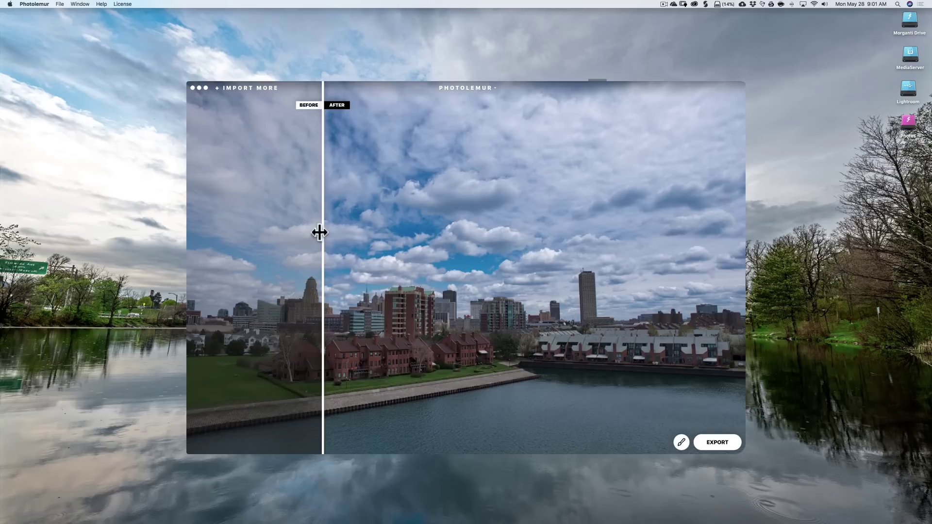
Close the city photo, start over, and import the Niagara waterfall .png
{"action": "left_click", "coordinate": [192, 88]}
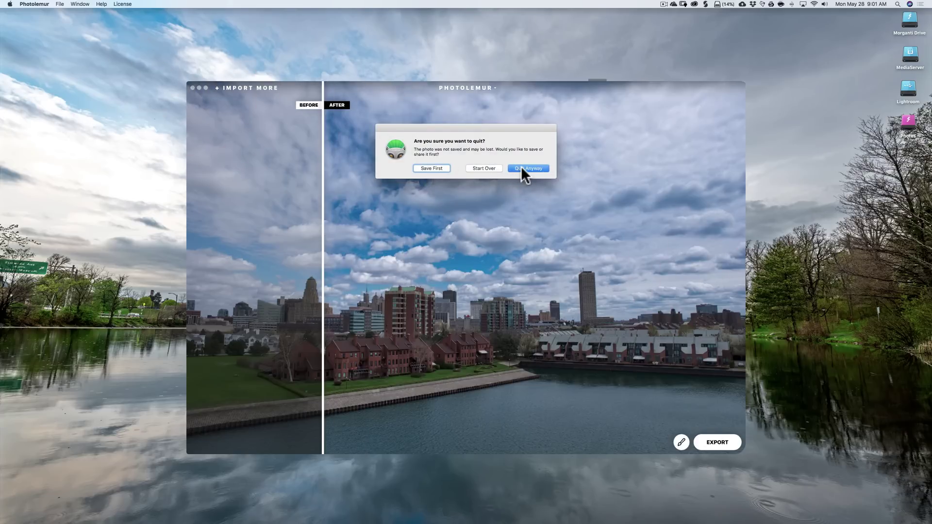
{"action": "left_click", "coordinate": [489, 168]}
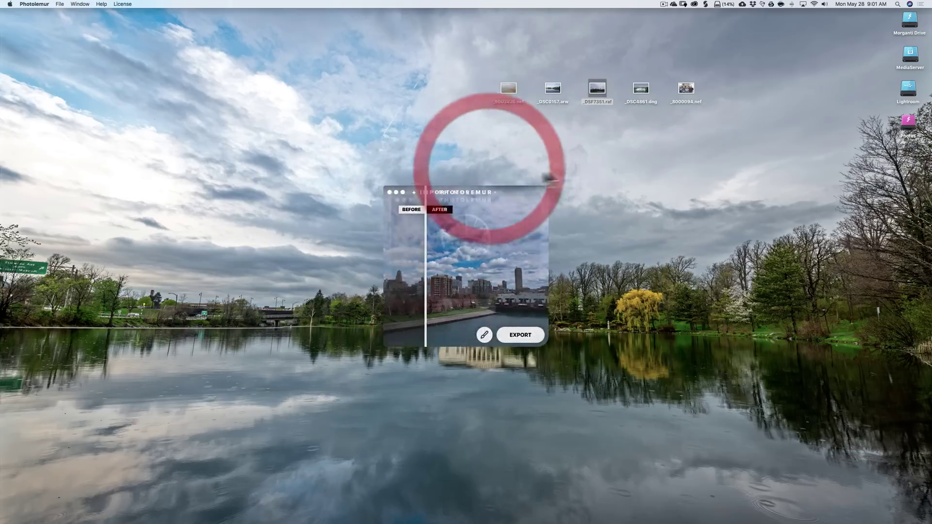
{"action": "left_click", "coordinate": [641, 88]}
{"action": "left_click_drag", "start_coordinate": [642, 85], "coordinate": [471, 237]}
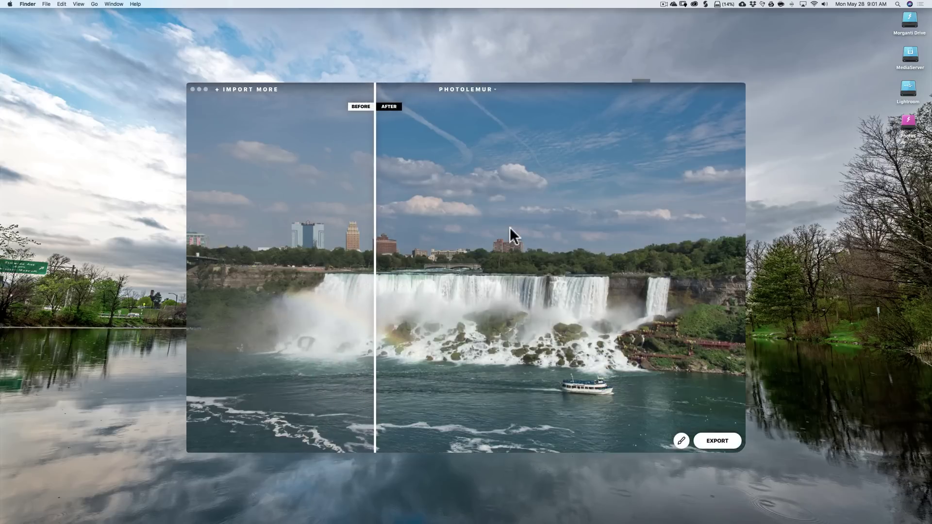
Sweep the before/after divider back and forth across the waterfall photo
{"action": "left_click_drag", "start_coordinate": [373, 223], "coordinate": [212, 225]}
{"action": "left_click", "coordinate": [291, 214]}
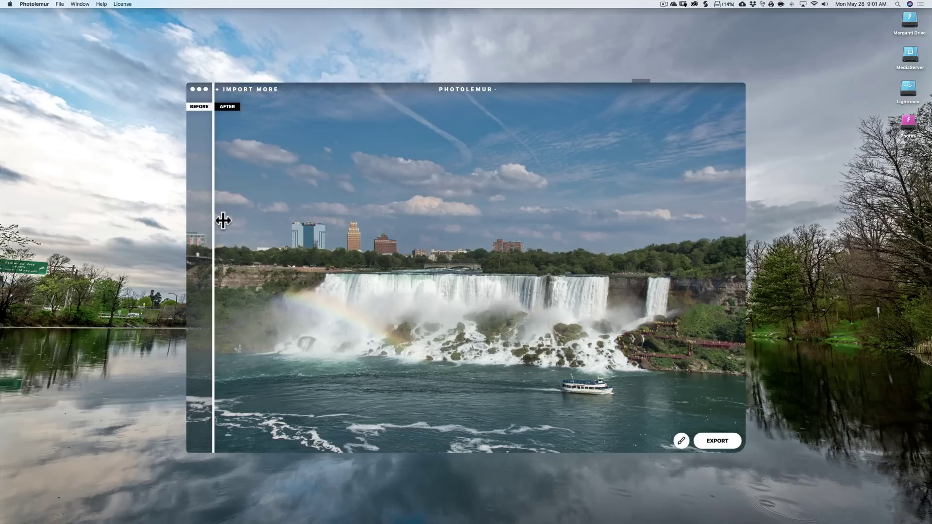
{"action": "left_click_drag", "start_coordinate": [213, 221], "coordinate": [283, 198]}
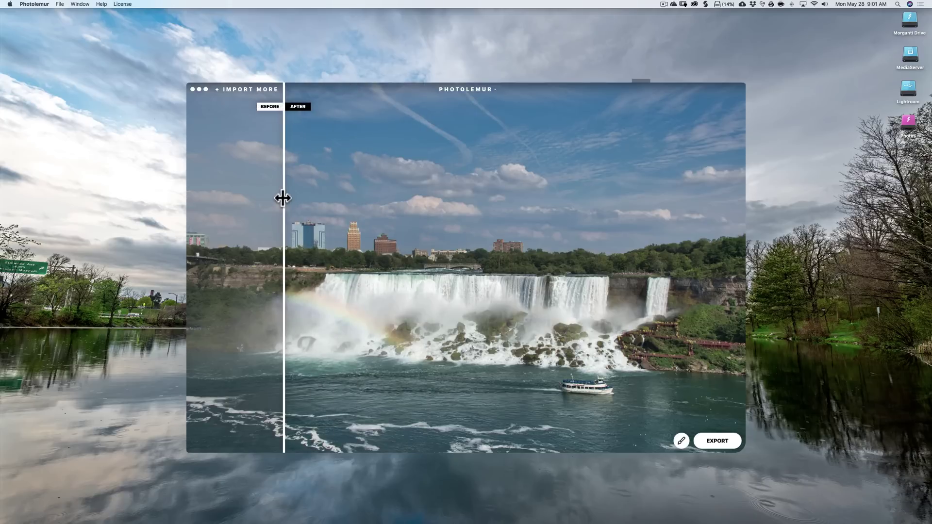
{"action": "left_click", "coordinate": [283, 199]}
{"action": "left_click_drag", "start_coordinate": [282, 198], "coordinate": [406, 199]}
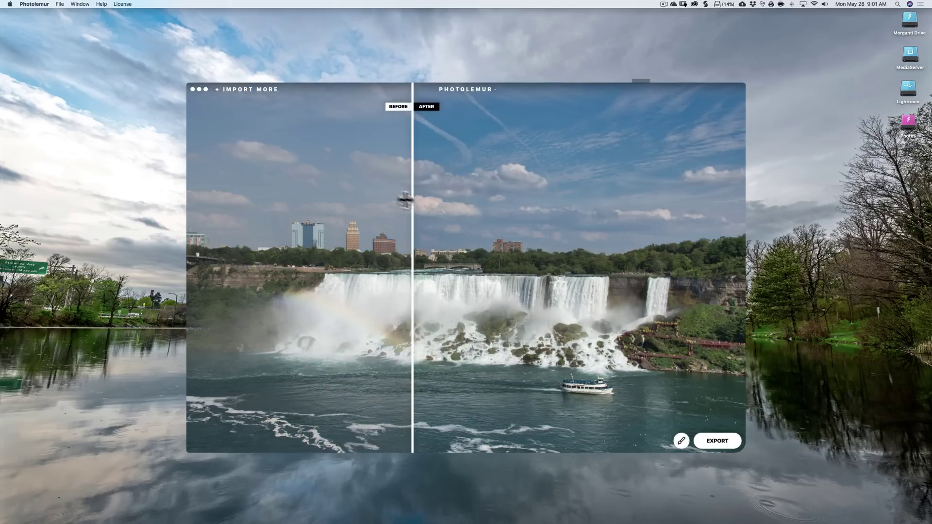
Close the waterfall photo, start over, and import the group portrait .nef file
{"action": "left_click", "coordinate": [193, 88]}
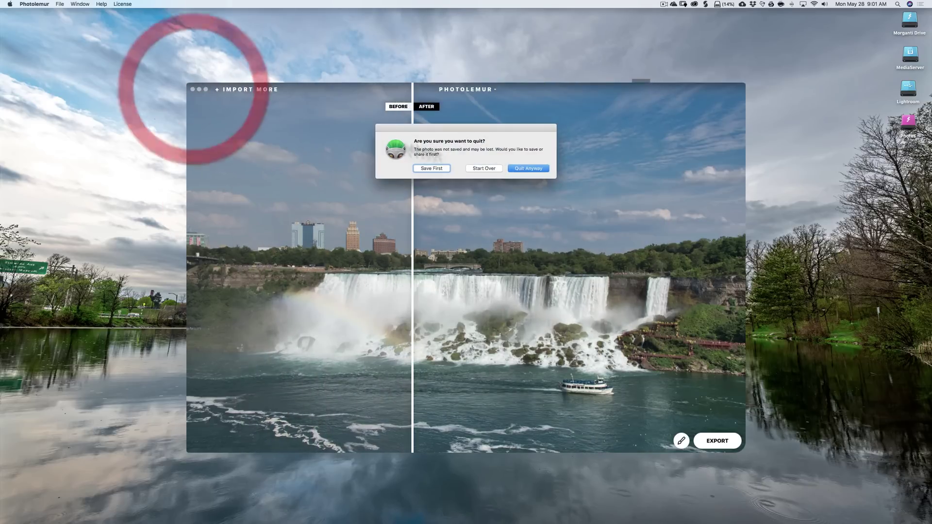
{"action": "left_click", "coordinate": [487, 168]}
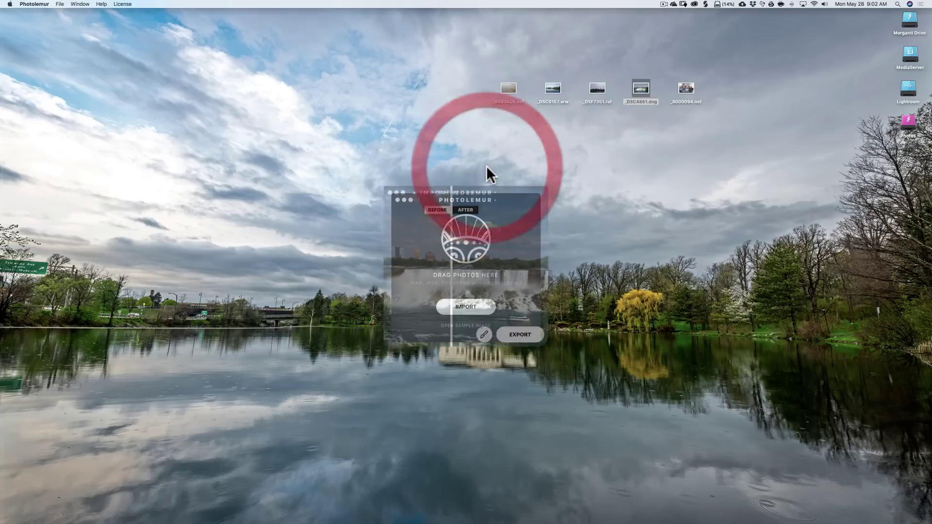
{"action": "left_click", "coordinate": [686, 88]}
{"action": "left_click_drag", "start_coordinate": [688, 86], "coordinate": [474, 231]}
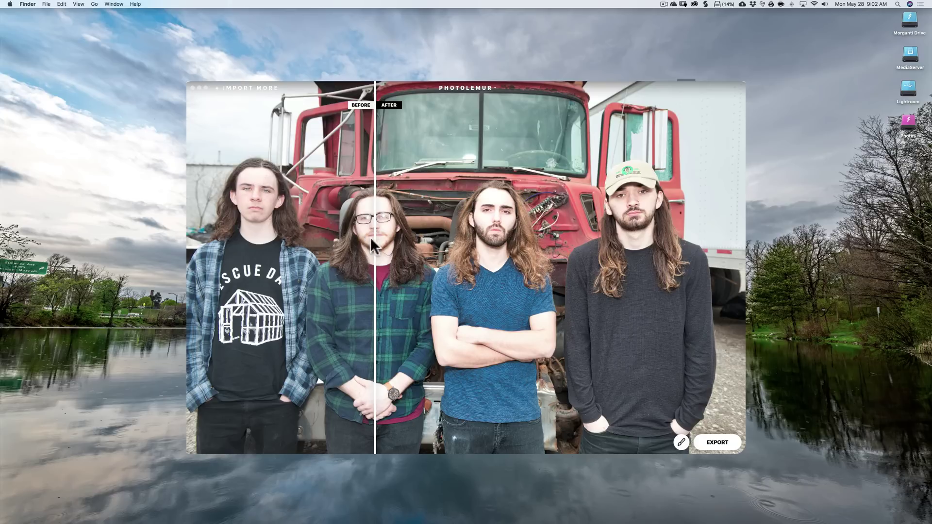
{"action": "left_click_drag", "start_coordinate": [376, 240], "coordinate": [572, 204]}
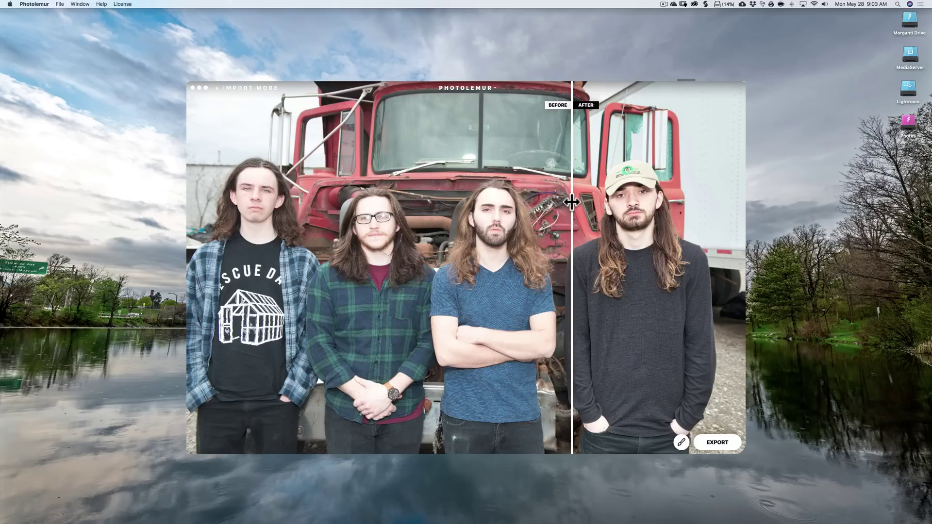
{"action": "left_click", "coordinate": [275, 178]}
{"action": "left_click_drag", "start_coordinate": [572, 216], "coordinate": [575, 236]}
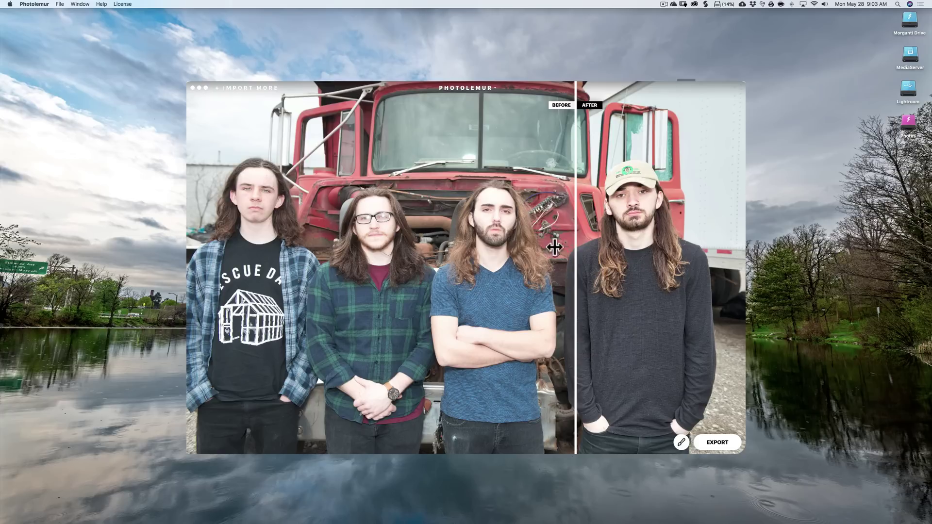
{"action": "left_click_drag", "start_coordinate": [576, 245], "coordinate": [631, 236]}
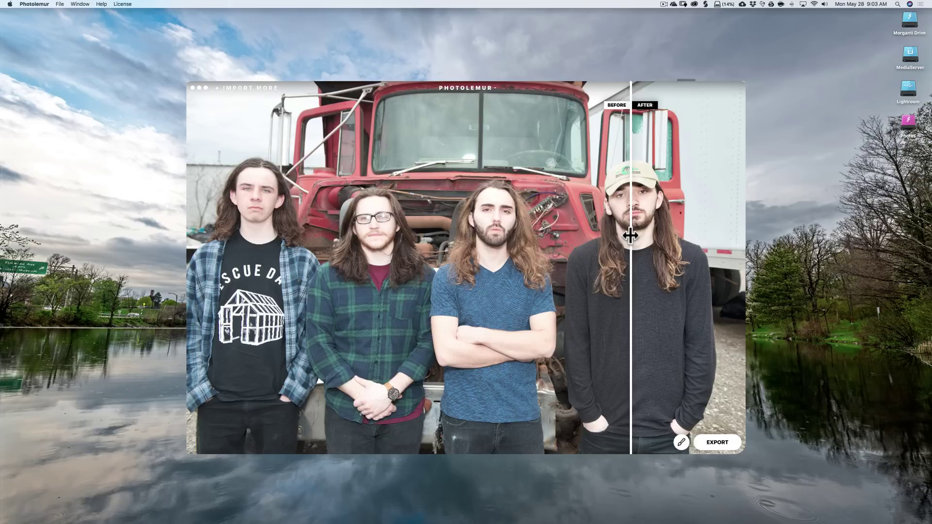
{"action": "left_click_drag", "start_coordinate": [630, 236], "coordinate": [570, 236]}
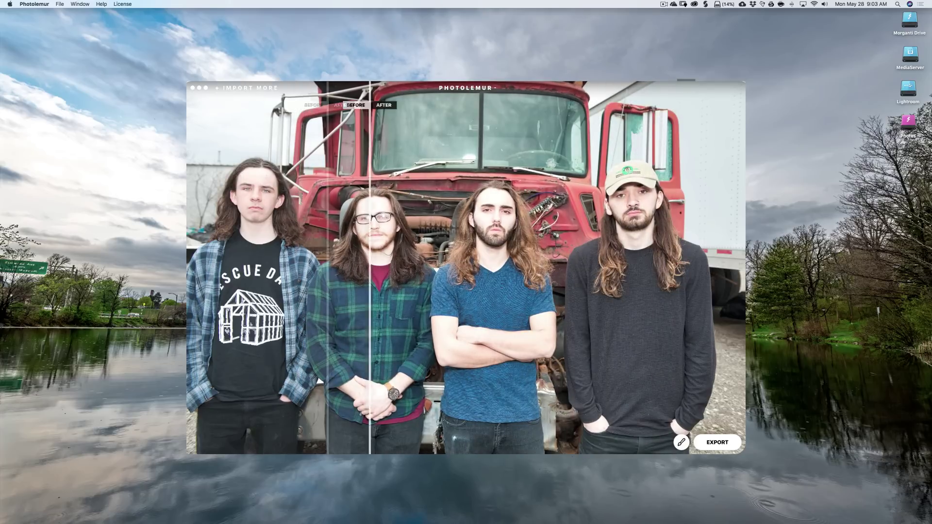